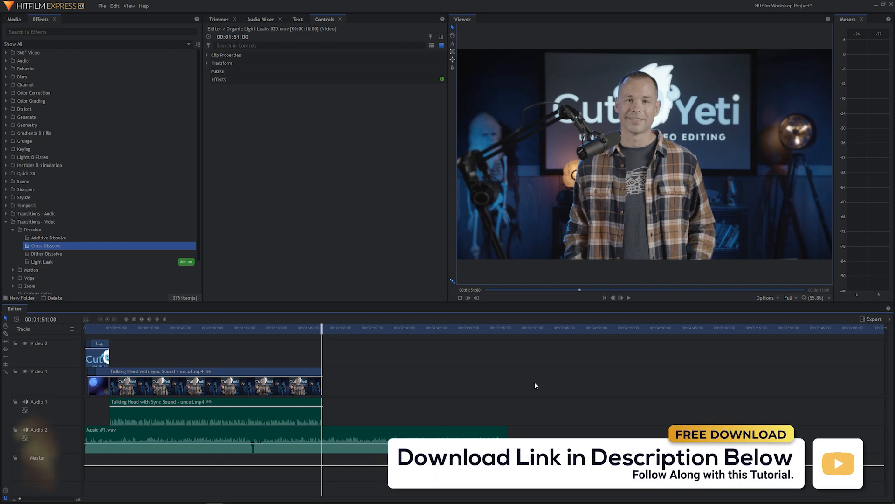
Play back the video from its beginning to review the logo intro and the cut to the talking head, and return to the start
drag(108, 332, 78, 331)
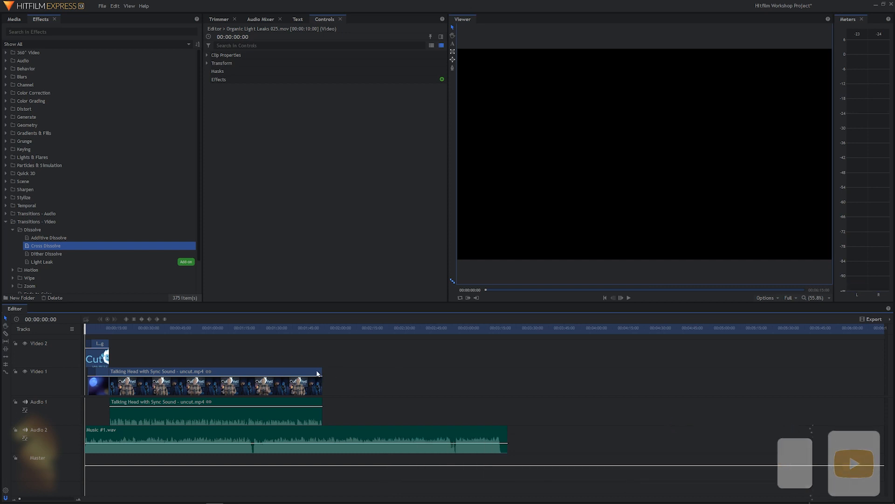
key(space)
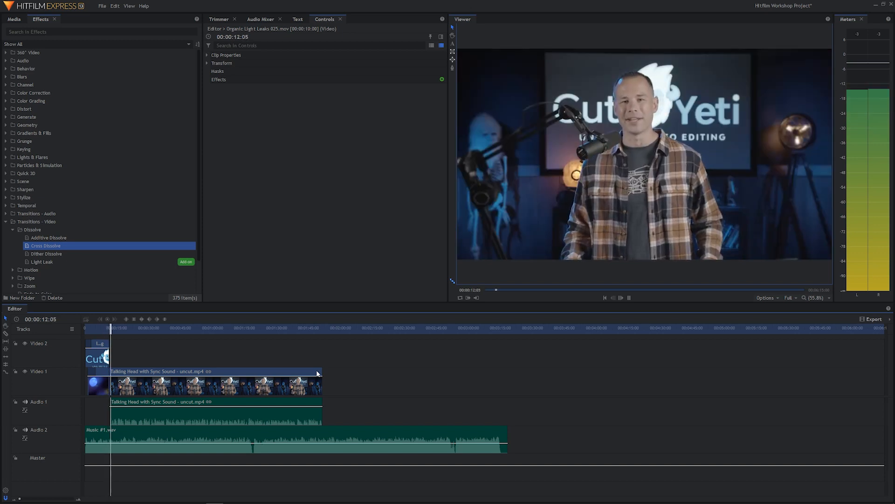
key(space)
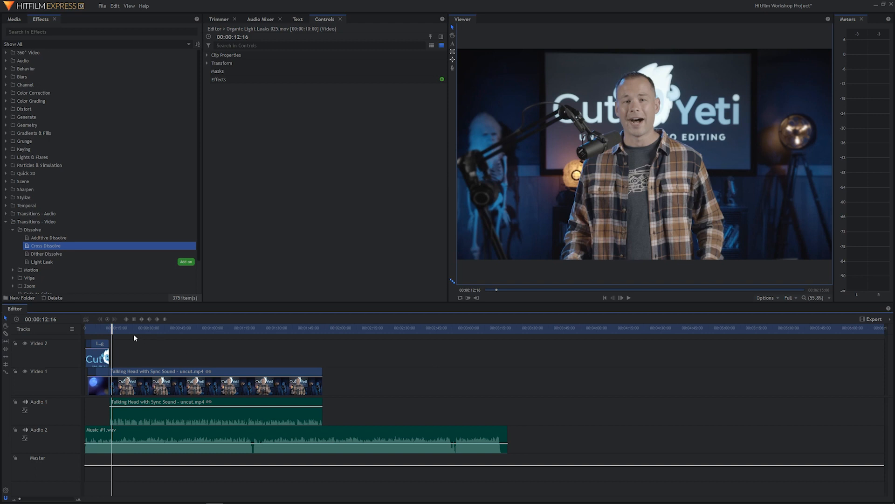
key(Home)
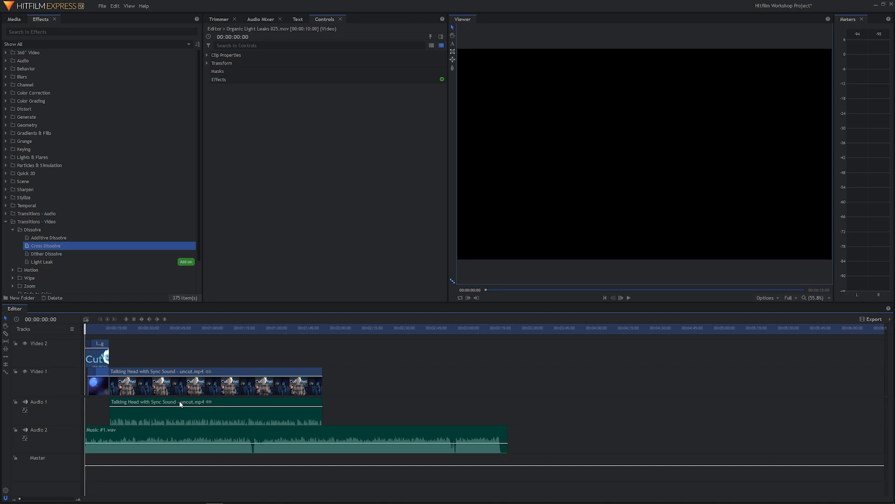
Paste a copy of the intro's light leak clip directly after the talking head on the Video 1 track
click(331, 331)
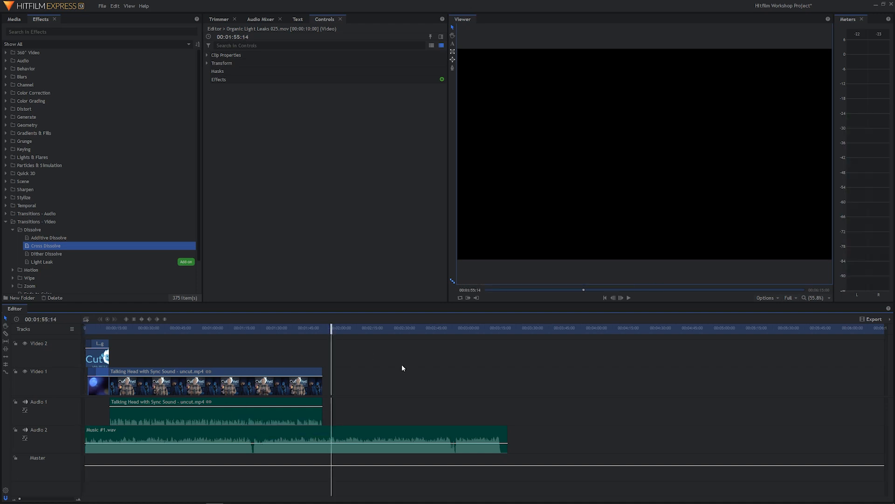
key(ctrl+v)
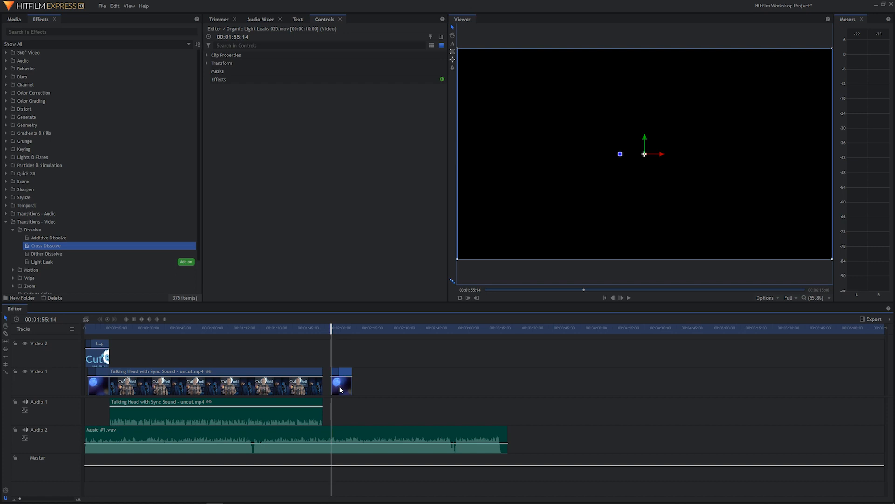
drag(339, 385, 333, 387)
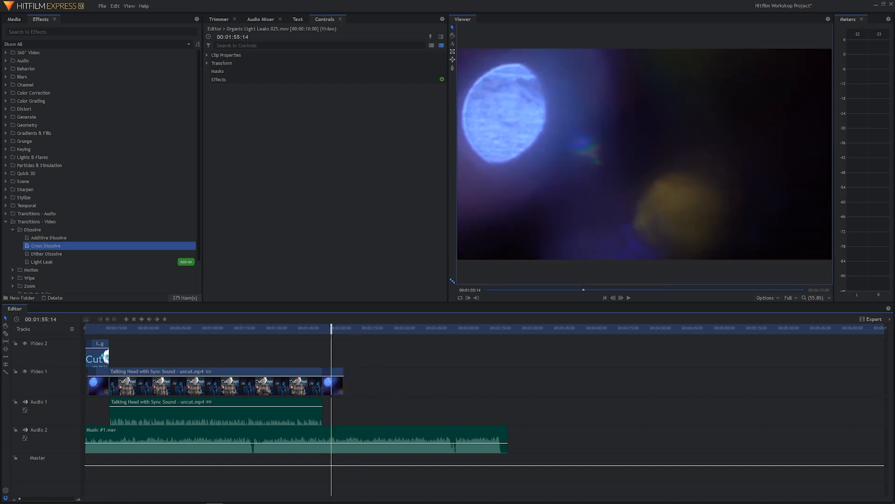
Paste a copy of the intro's logo-4.png clip on Video 2, starting where the talking head ends
click(105, 360)
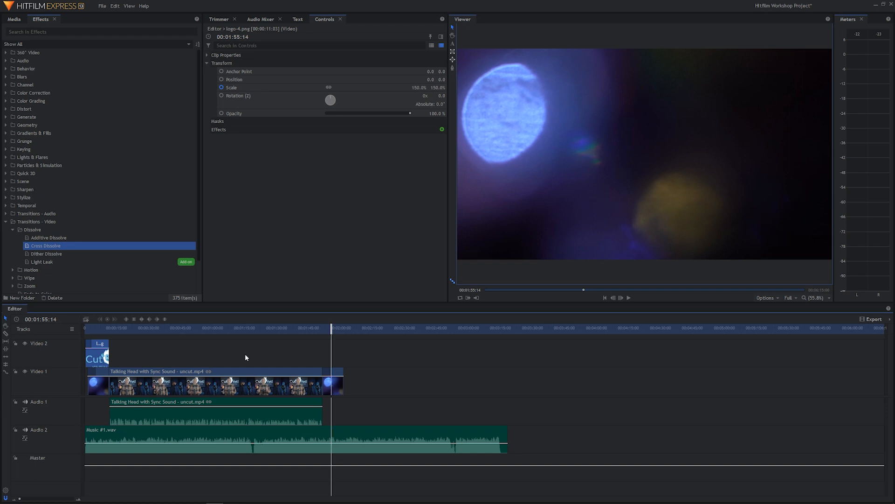
click(104, 328)
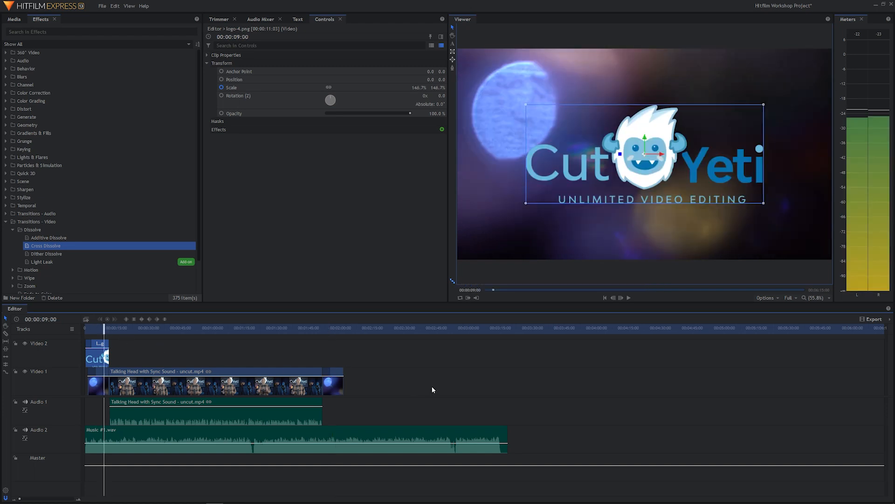
click(352, 328)
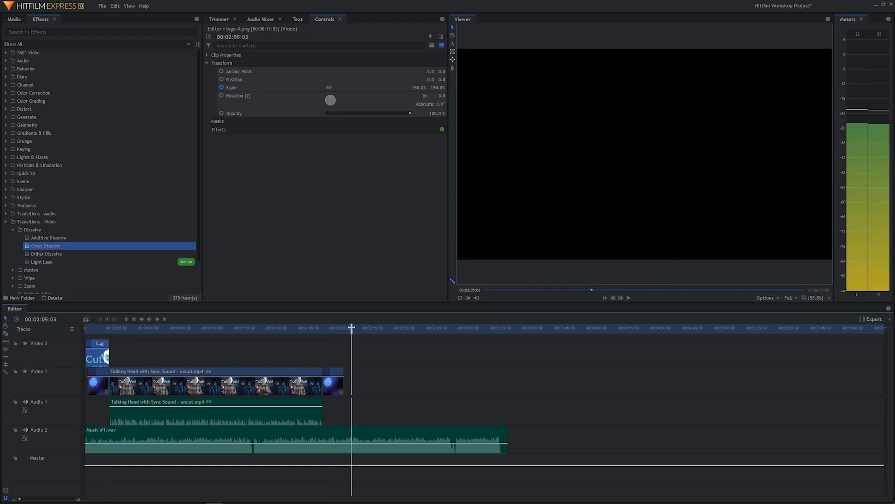
key(ctrl+v)
drag(360, 358, 333, 353)
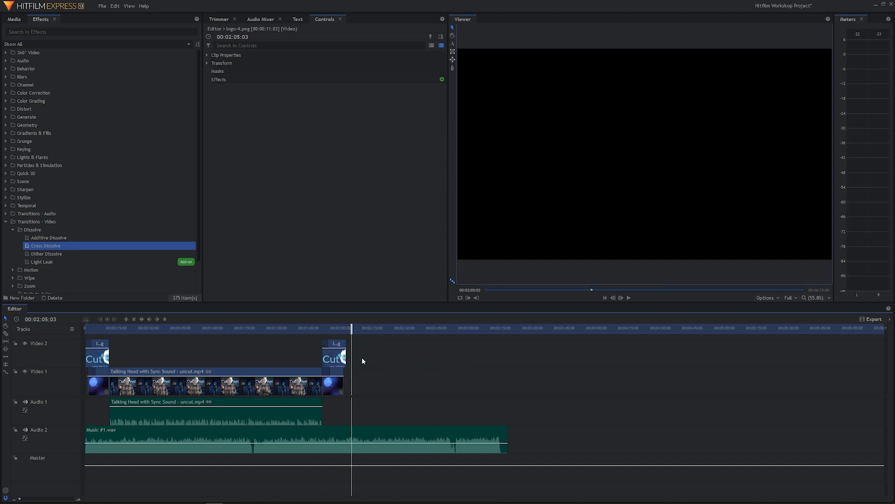
Play back the last seconds of the talking head and the closing logo to review the ending
click(317, 329)
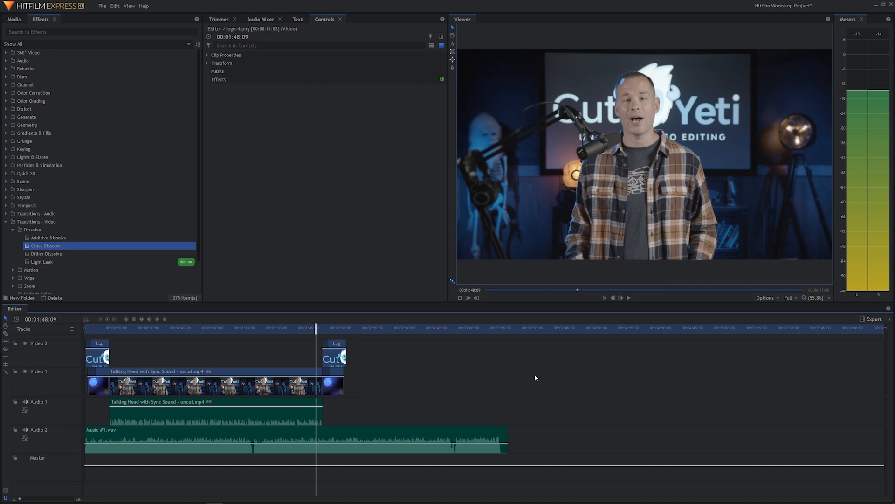
key(space)
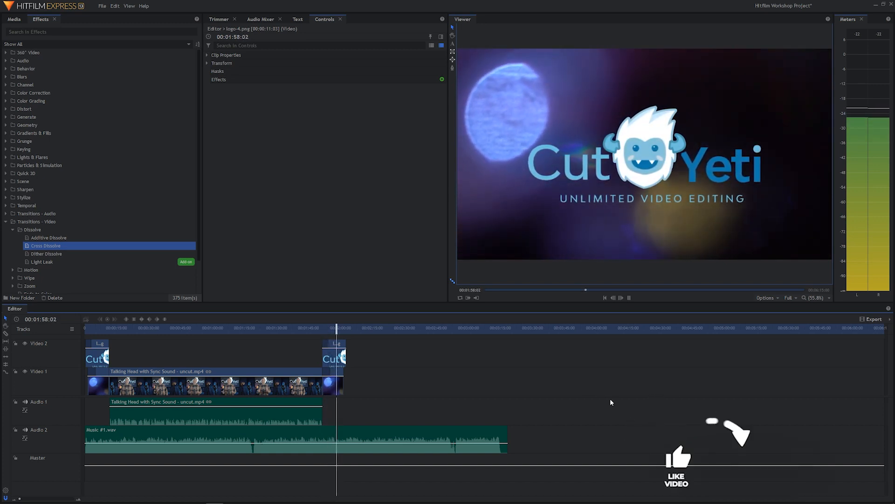
key(space)
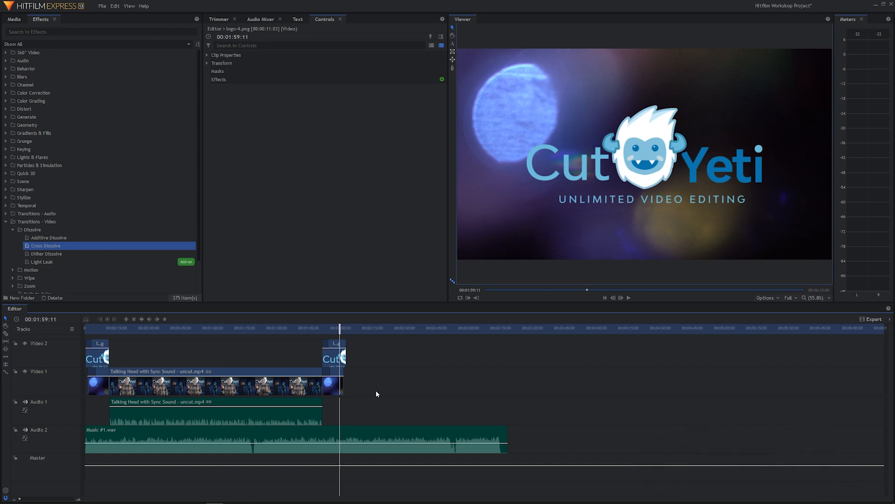
Delete the copied logo and light leak clips at the end of the video
drag(376, 390, 351, 358)
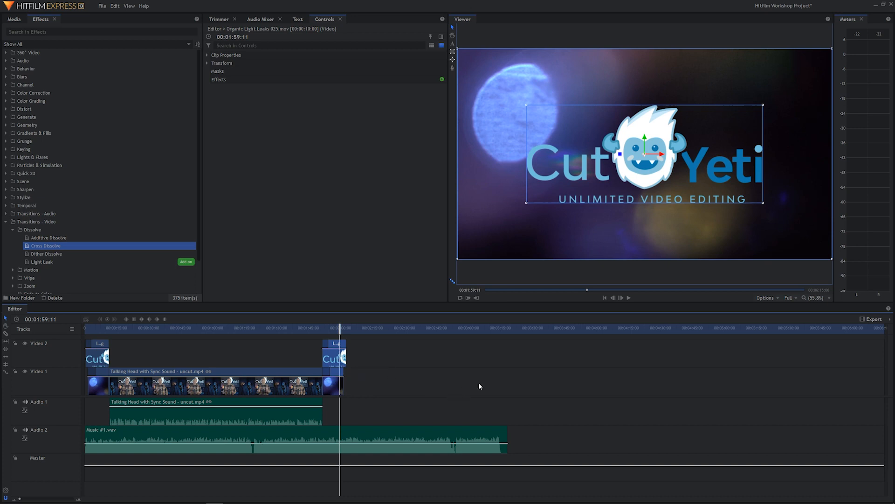
key(Delete)
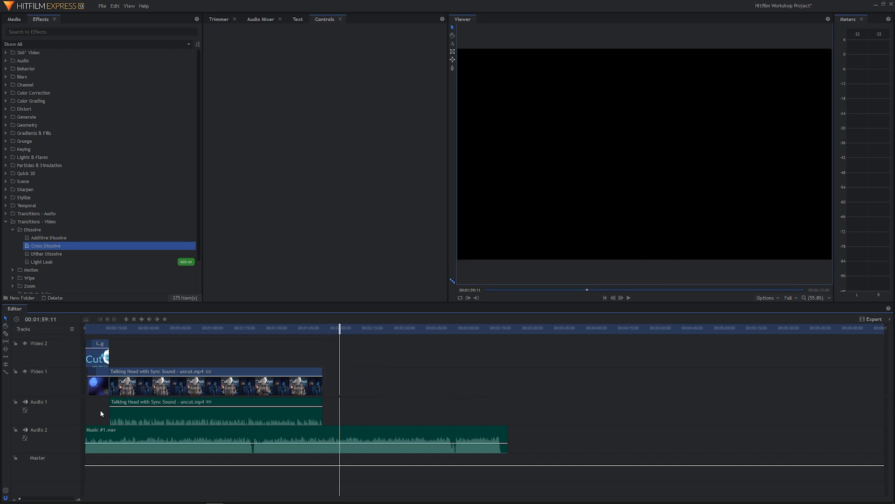
Copy the intro's logo and light leak clips together and place the pair at the end of the talking head
click(98, 386)
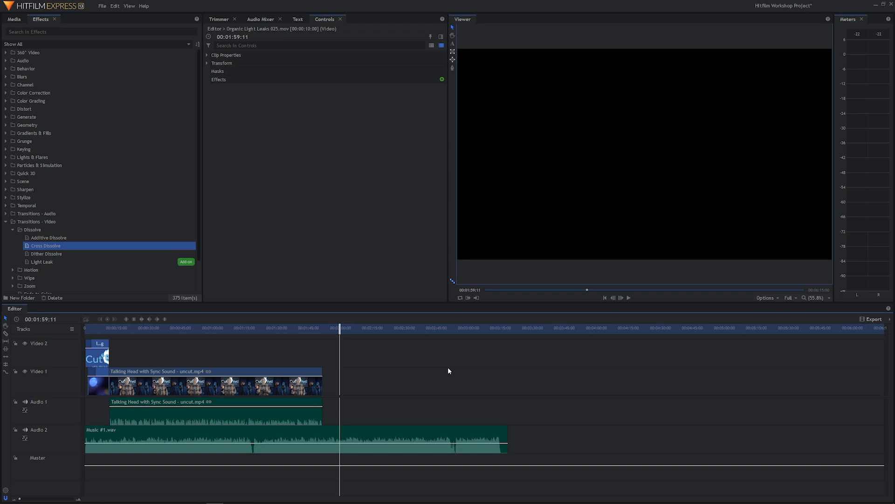
key(ctrl+v)
drag(404, 398, 338, 361)
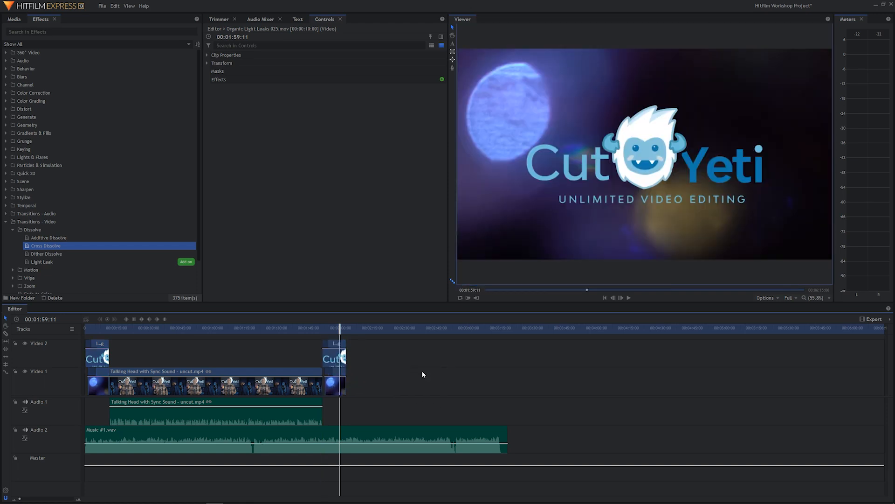
Play back the transition from the talking head to the pasted logo and light leak pair
drag(325, 328, 320, 328)
key(space)
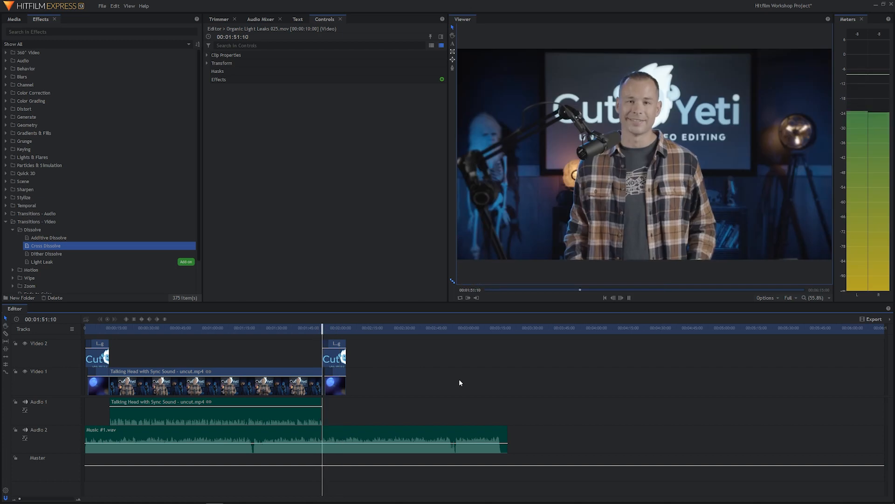
key(space)
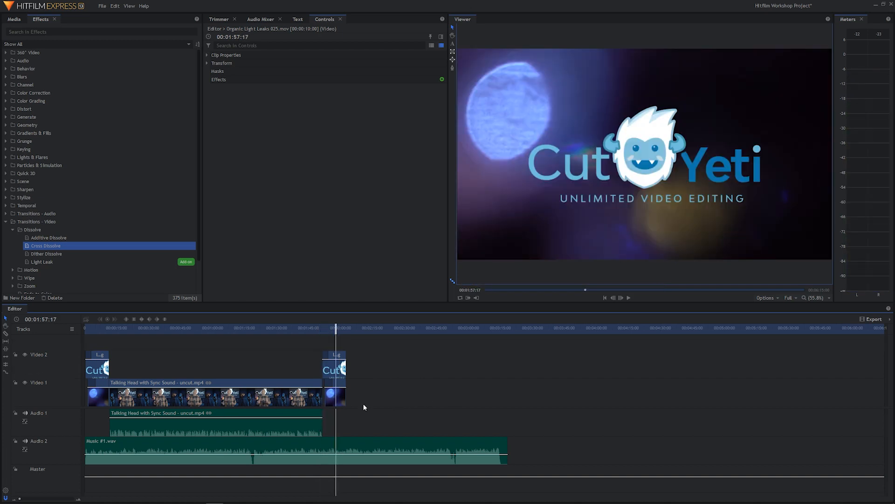
Trim the ends of the closing logo and light leak clips together to 00:01:57:17
scroll(363, 404, up, 5)
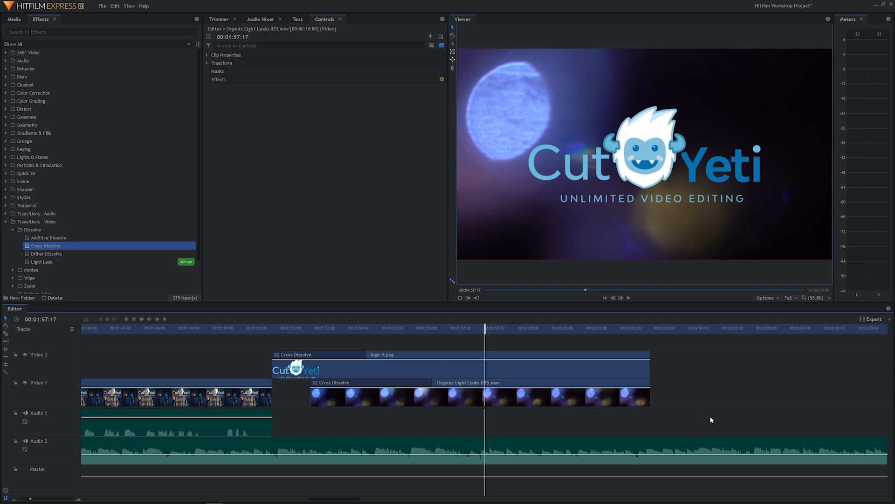
drag(710, 416, 587, 378)
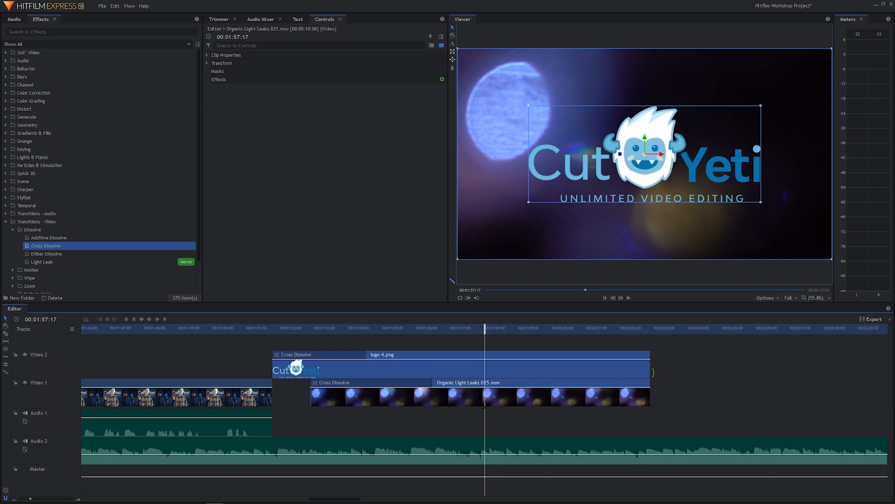
drag(652, 372, 485, 368)
Play back the shortened closing logo from the end of the talking head to judge its duration
drag(475, 329, 256, 332)
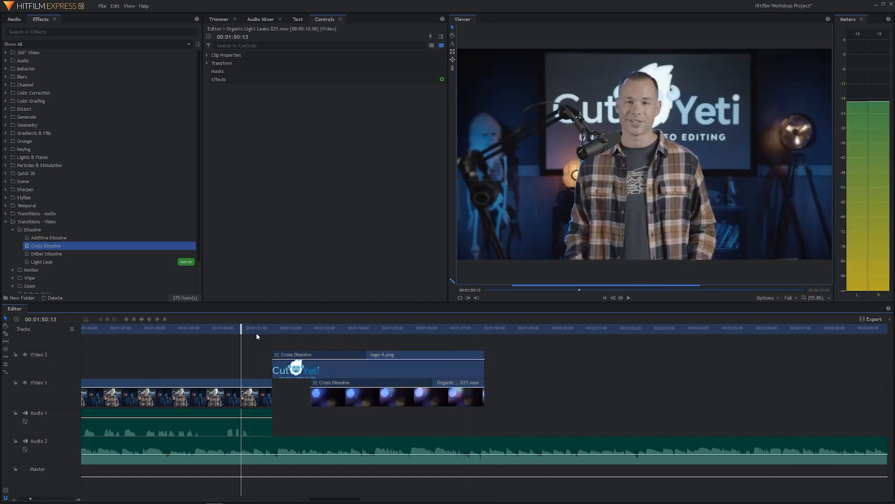
key(space)
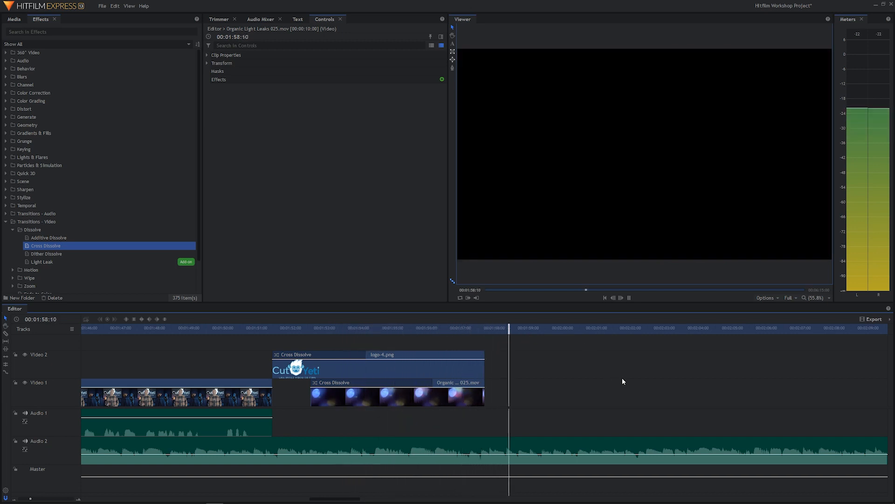
key(space)
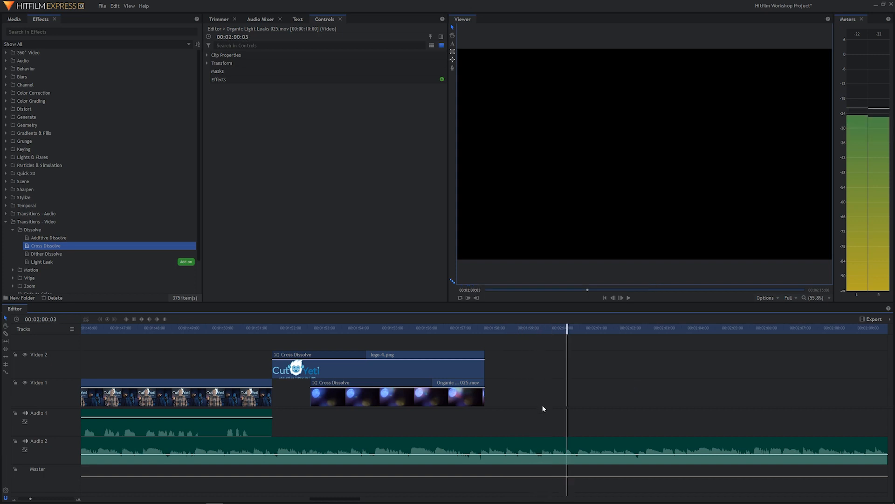
Extend the ends of the closing logo and light leak clips together to 00:01:59:14
drag(545, 407, 548, 368)
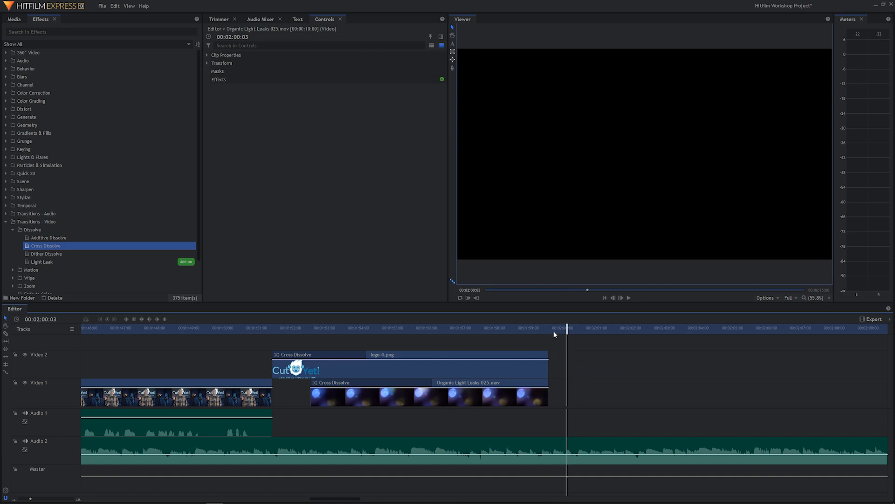
drag(555, 332, 548, 348)
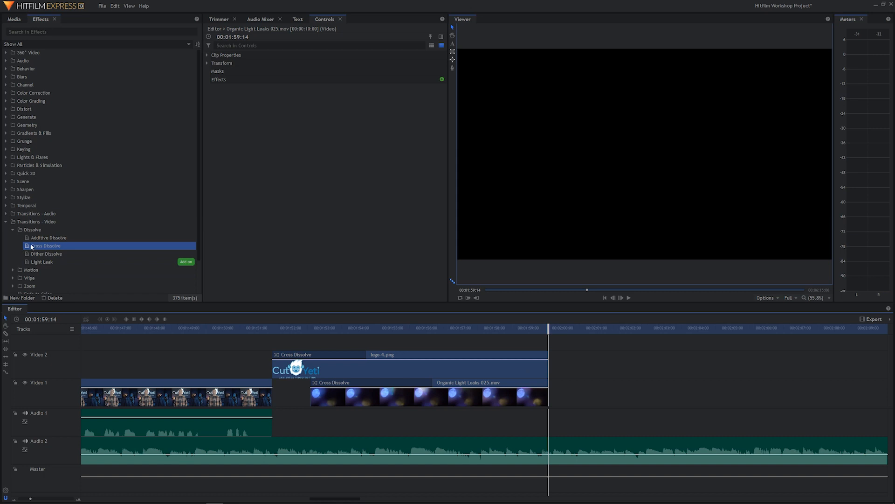
Add a Cross Dissolve to the ends of the closing logo and light leak clips, lengthening both transitions to about 3 seconds
drag(31, 246, 349, 310)
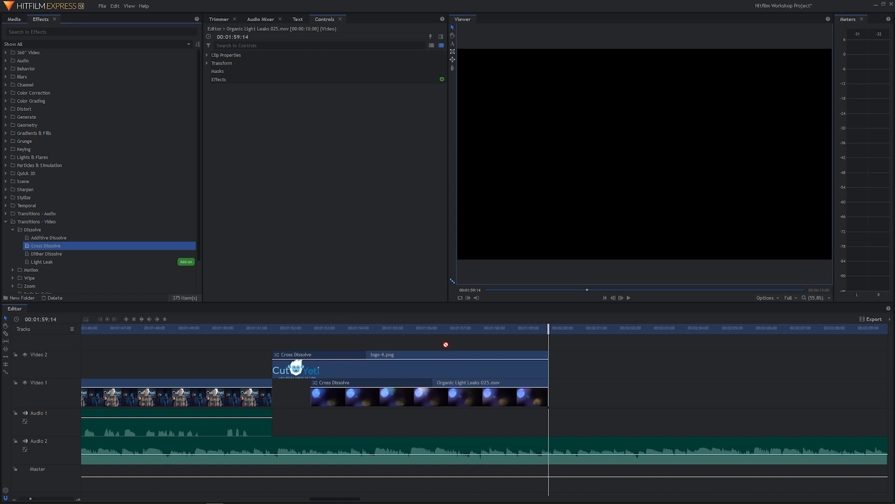
mouse_move(446, 345)
mouse_down()
mouse_move(522, 356)
mouse_move(430, 351)
mouse_up()
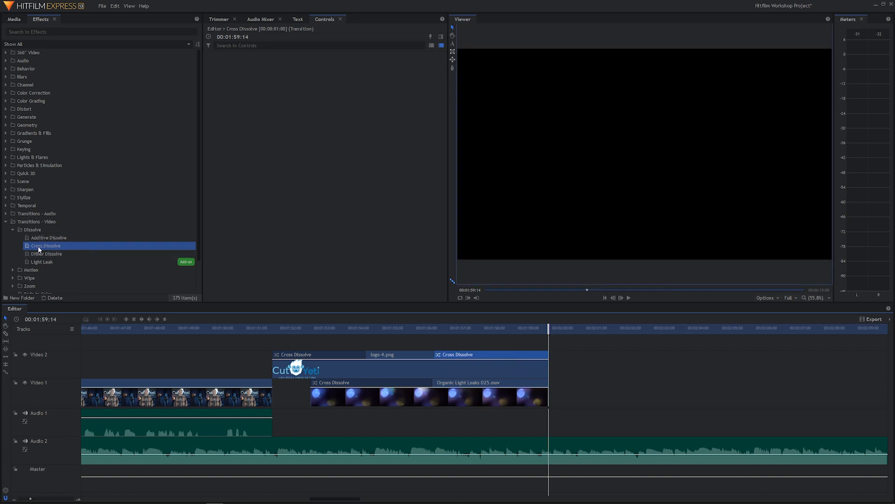
drag(28, 247, 540, 383)
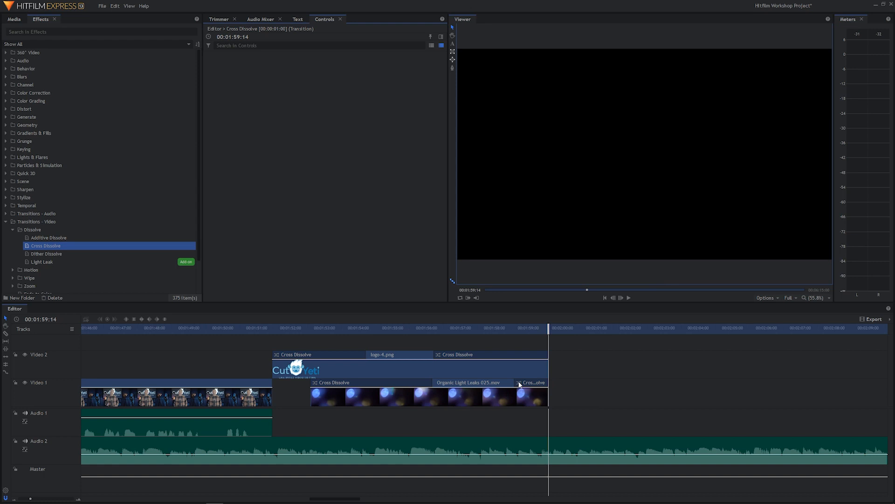
drag(514, 383, 433, 394)
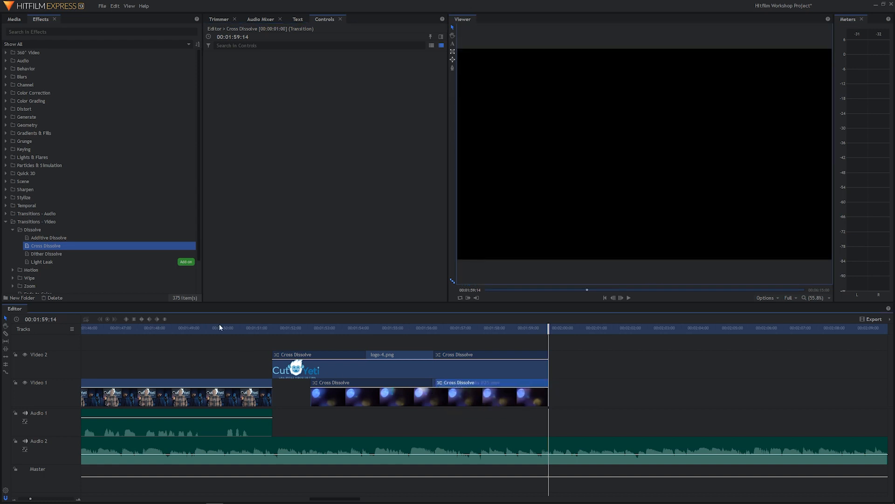
Play back the closing logo section to review its fade-in and fade-out timing
click(202, 326)
key(space)
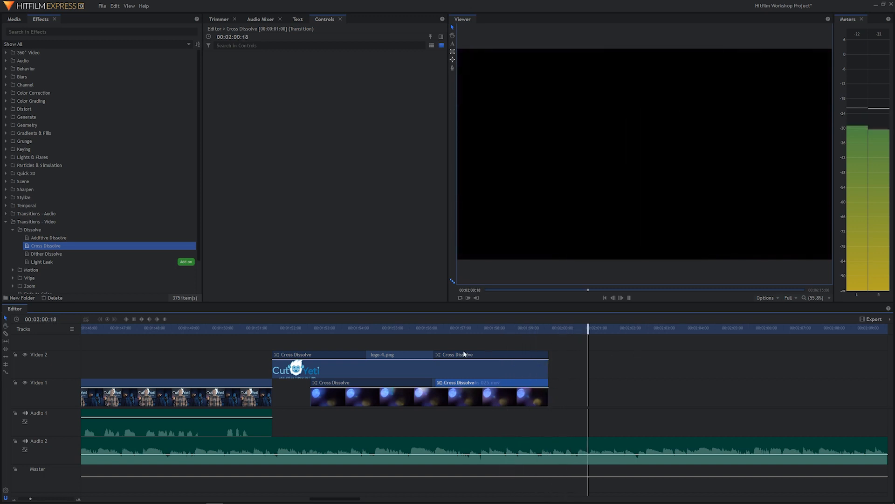
click(342, 328)
drag(341, 328, 184, 328)
key(space)
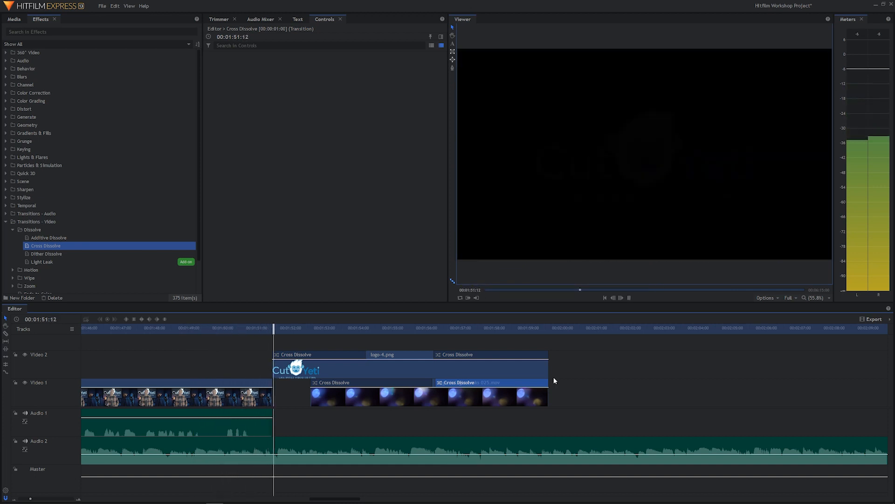
key(space)
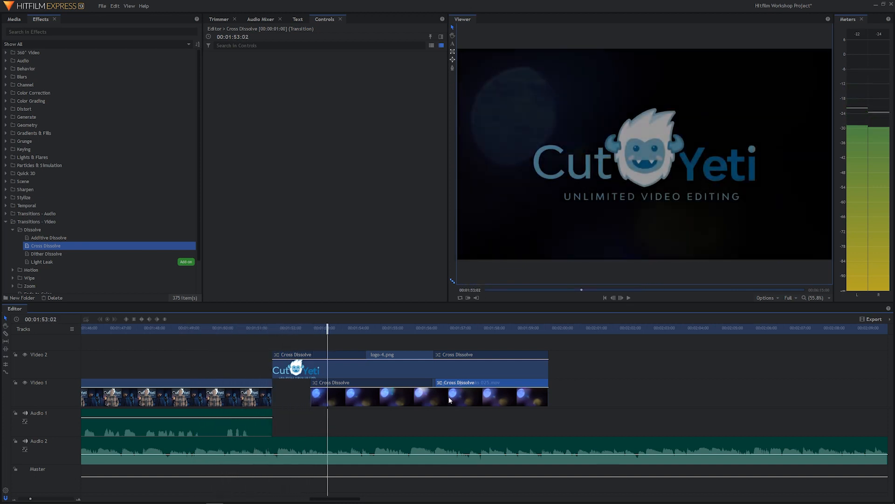
Trim the start of the closing logo clip to the light leak's start at 00:01:52:14
drag(327, 328, 307, 320)
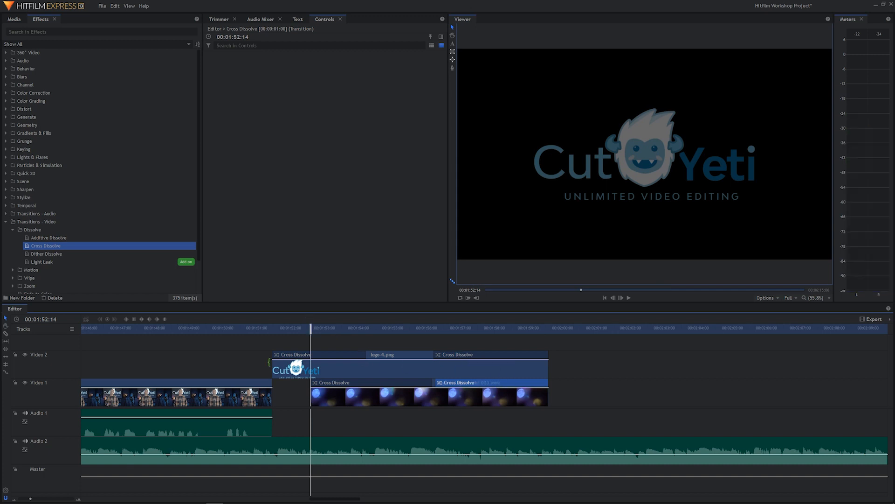
drag(269, 362, 311, 368)
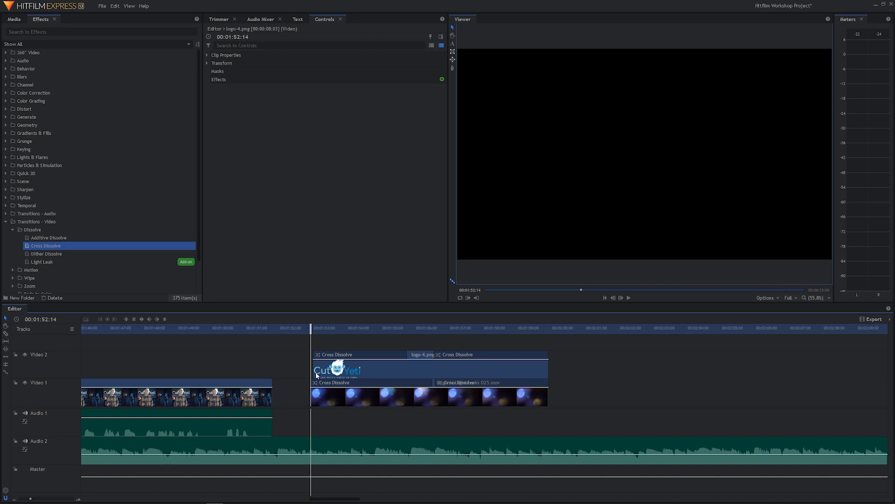
Move the aligned closing logo and light leak clips together to directly follow the talking head clip, and play back the join
drag(312, 371, 309, 372)
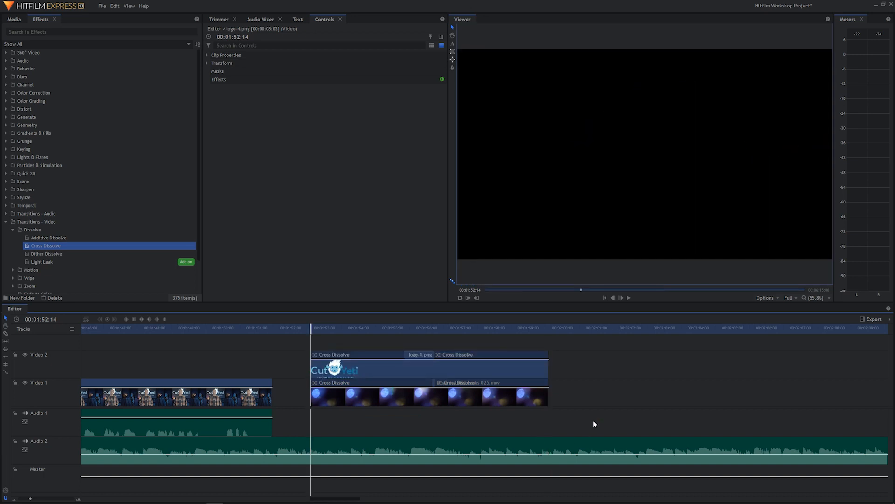
drag(594, 421, 351, 372)
click(134, 329)
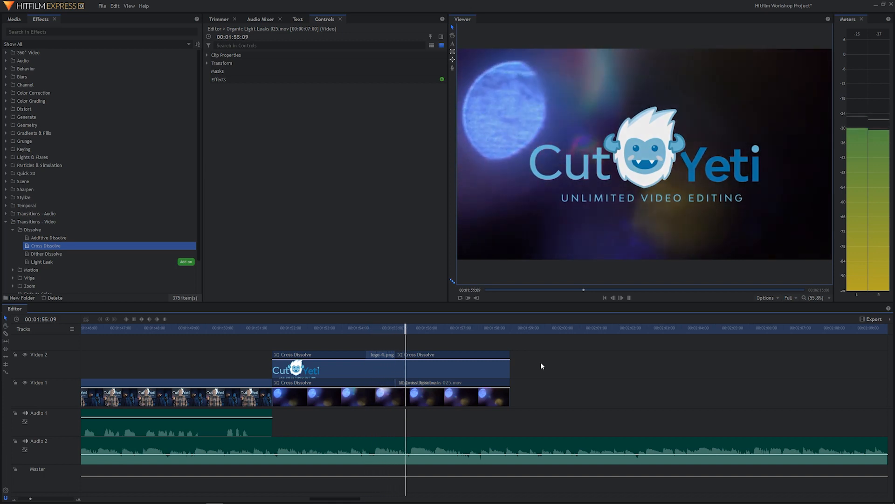
key(space)
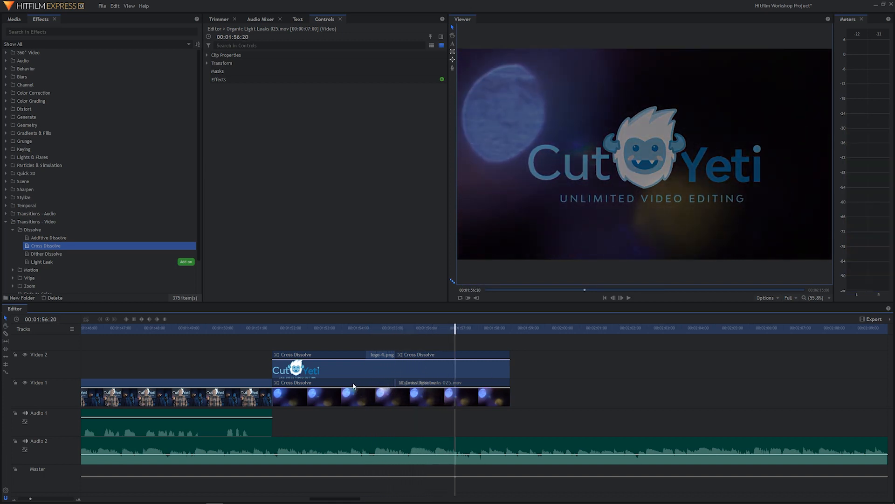
Delete the Cross Dissolve at the start of the closing light leak clip
click(353, 384)
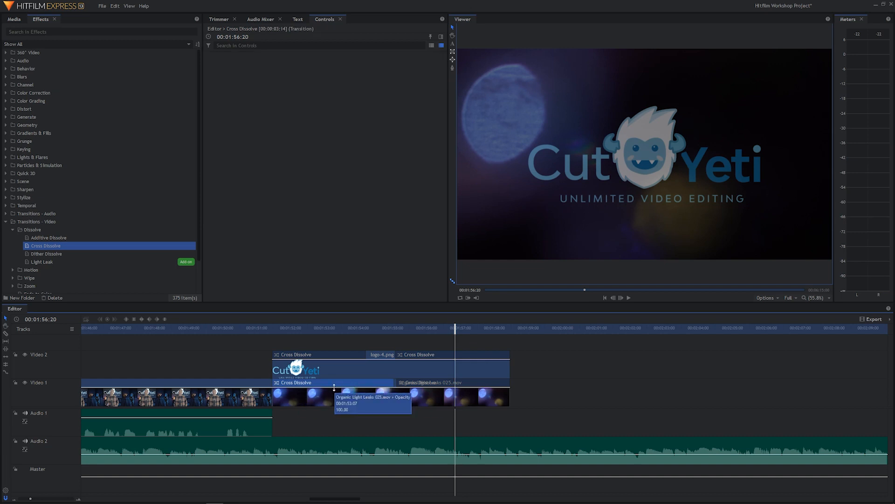
key(Delete)
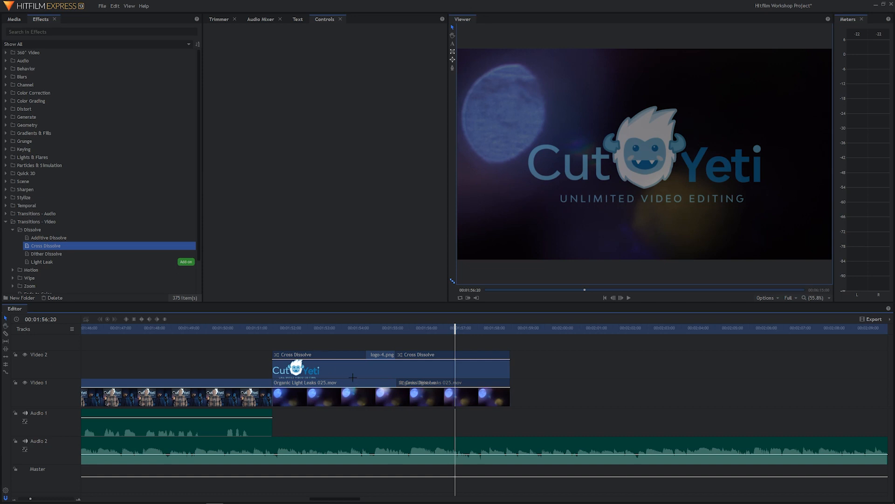
drag(352, 377, 361, 383)
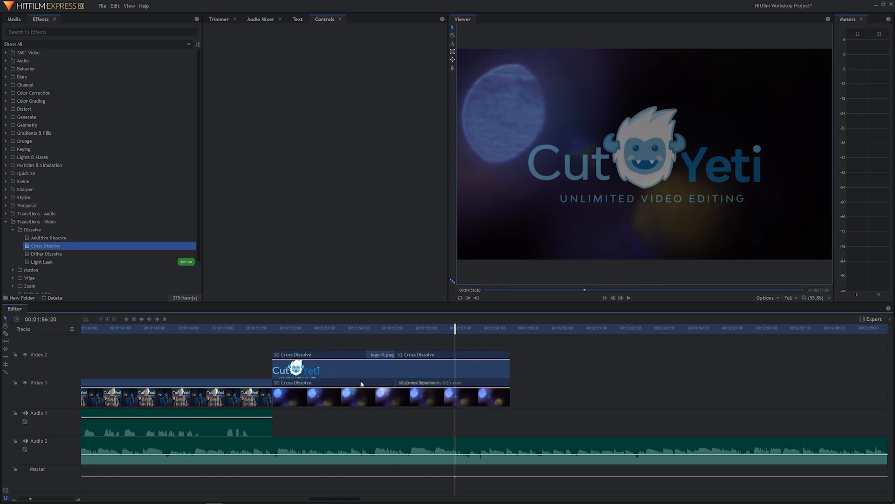
click(361, 383)
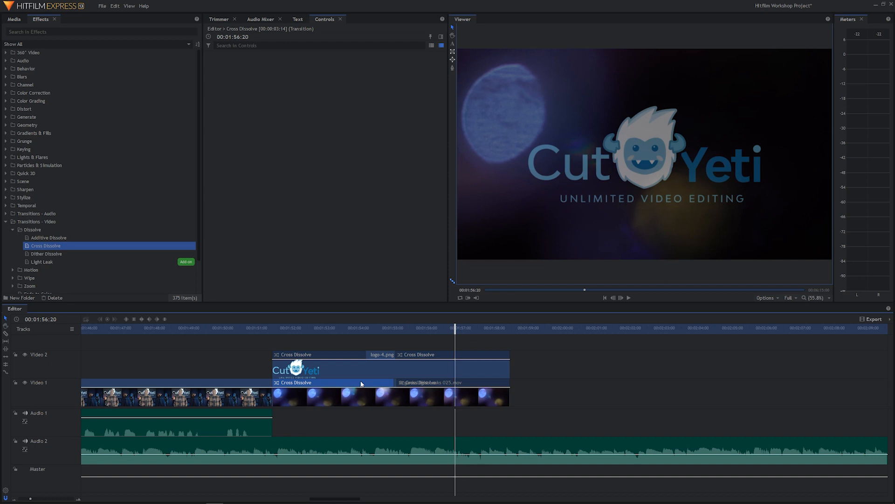
key(Delete)
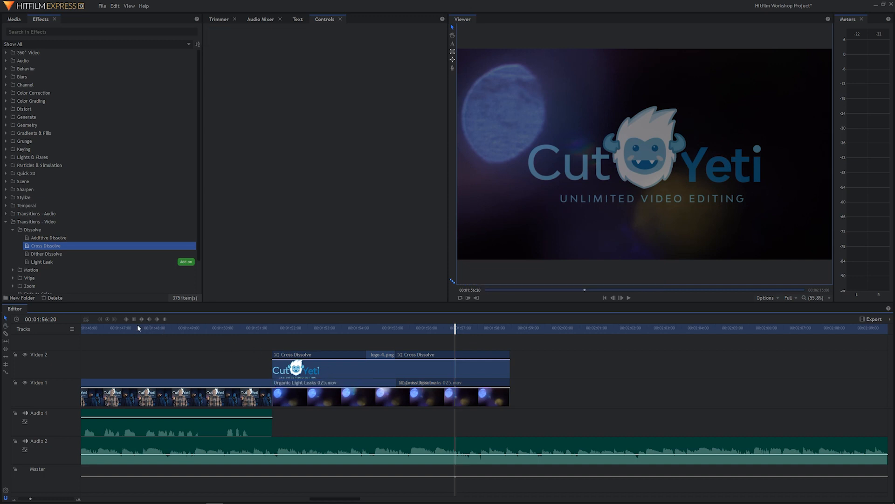
Play back from 00:01:47:10 through the end of the closing logo to check the cut from the talking head footage
drag(138, 328, 135, 329)
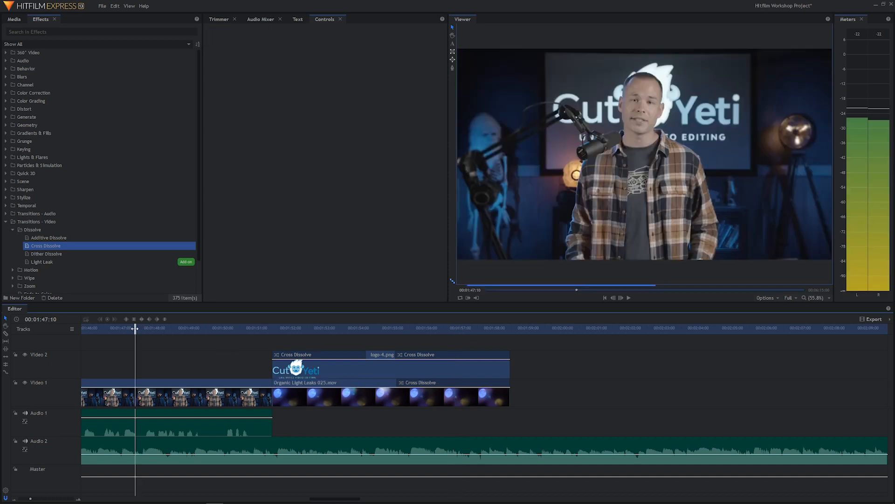
key(space)
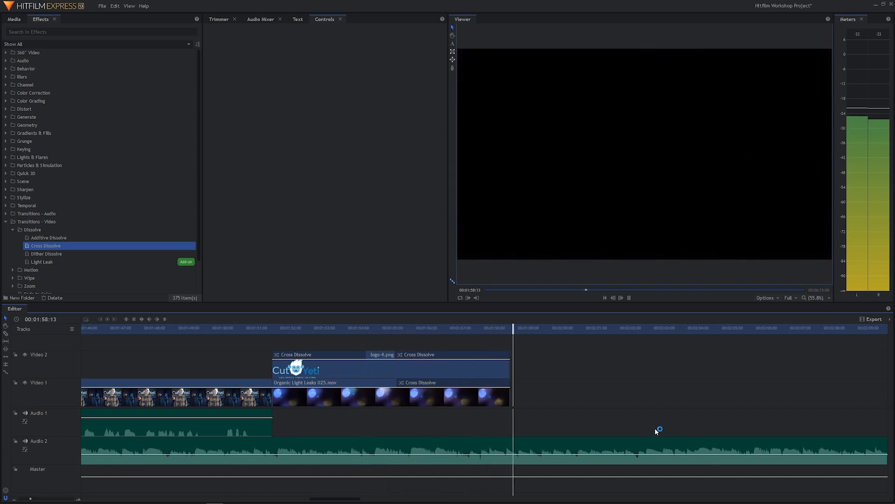
key(space)
Examine the whole edit from the intro logo to the outro clips, checking frames at 00:01:55:14 and 00:01:30:00
scroll(489, 411, right, 12)
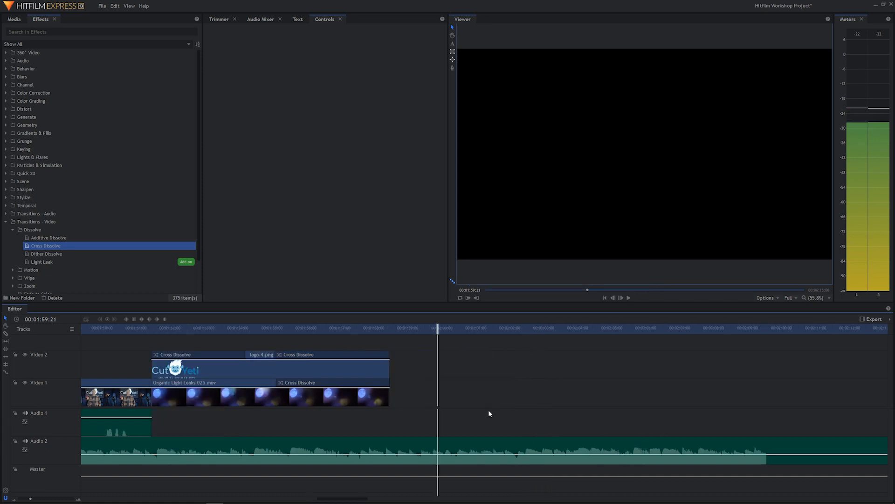
scroll(485, 413, left, 12)
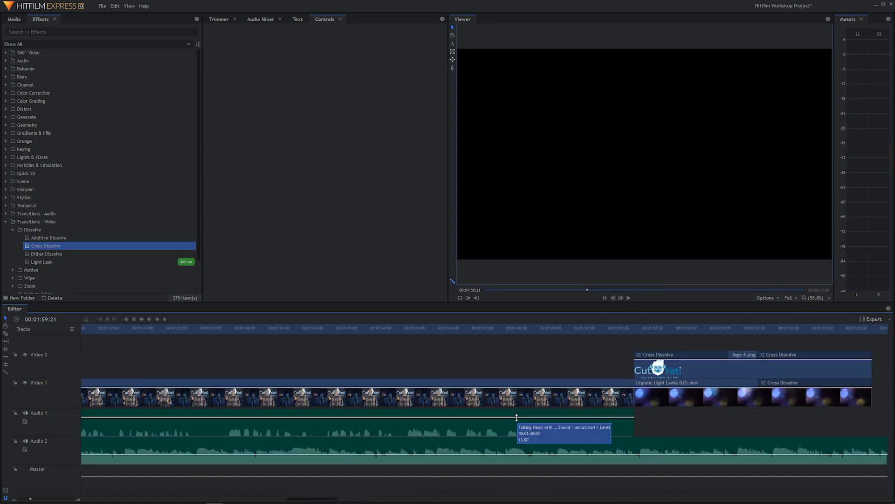
scroll(517, 416, down, 10)
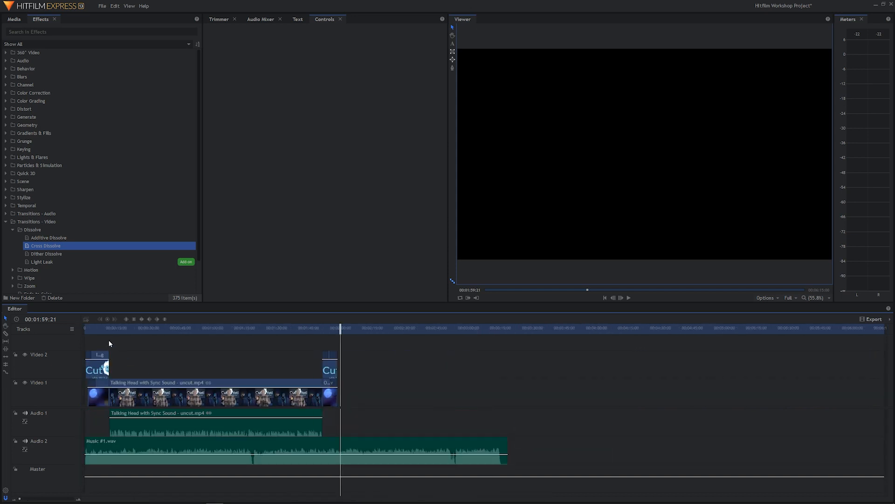
click(95, 358)
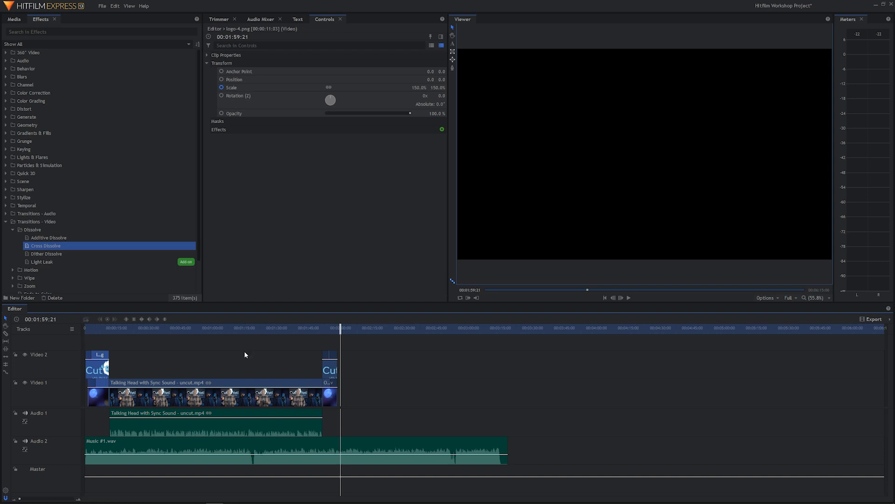
drag(354, 351, 324, 406)
click(331, 328)
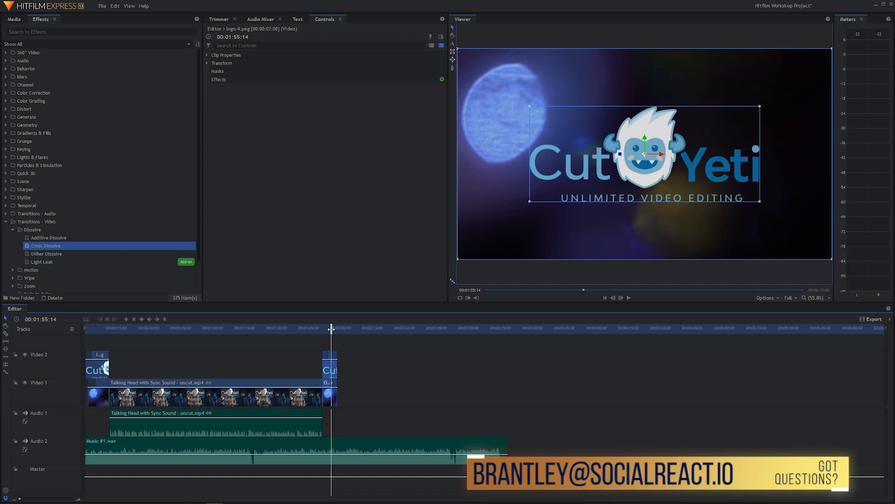
drag(319, 332, 277, 332)
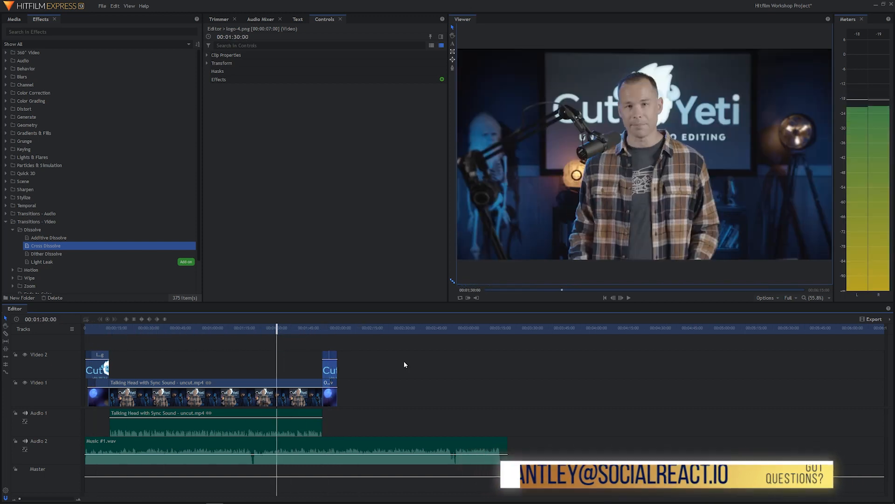